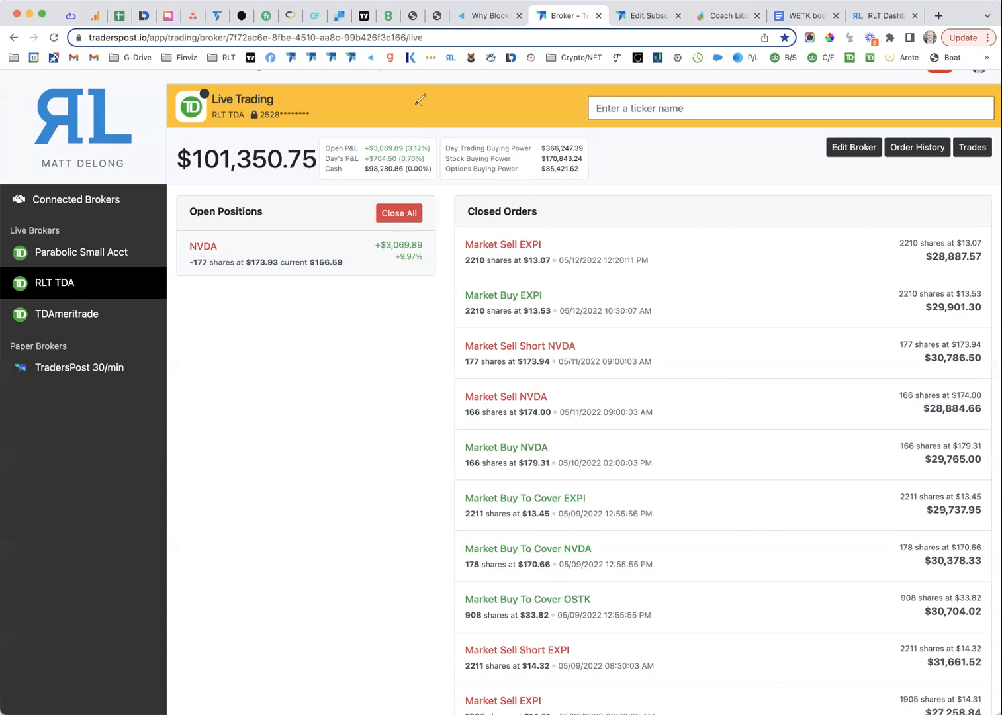
- Annotate an arrow to the $101,350.75 balance and handwrite 67k and 51.7% on the banner
mouse_move(421, 102)
mouse_down()
mouse_move(297, 141)
mouse_move(337, 139)
mouse_up()
mouse_move(448, 88)
mouse_down()
mouse_move(443, 103)
mouse_move(467, 89)
mouse_move(458, 104)
mouse_move(466, 106)
mouse_up()
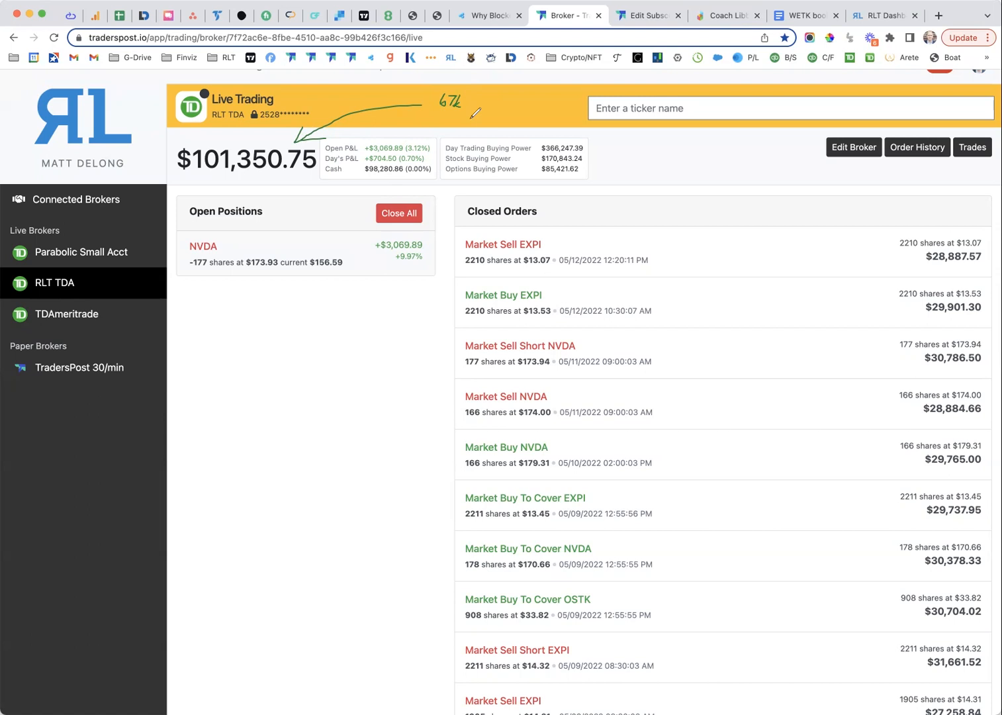
mouse_move(499, 92)
mouse_down()
mouse_move(507, 105)
mouse_move(513, 90)
mouse_move(522, 105)
mouse_move(554, 104)
mouse_up()
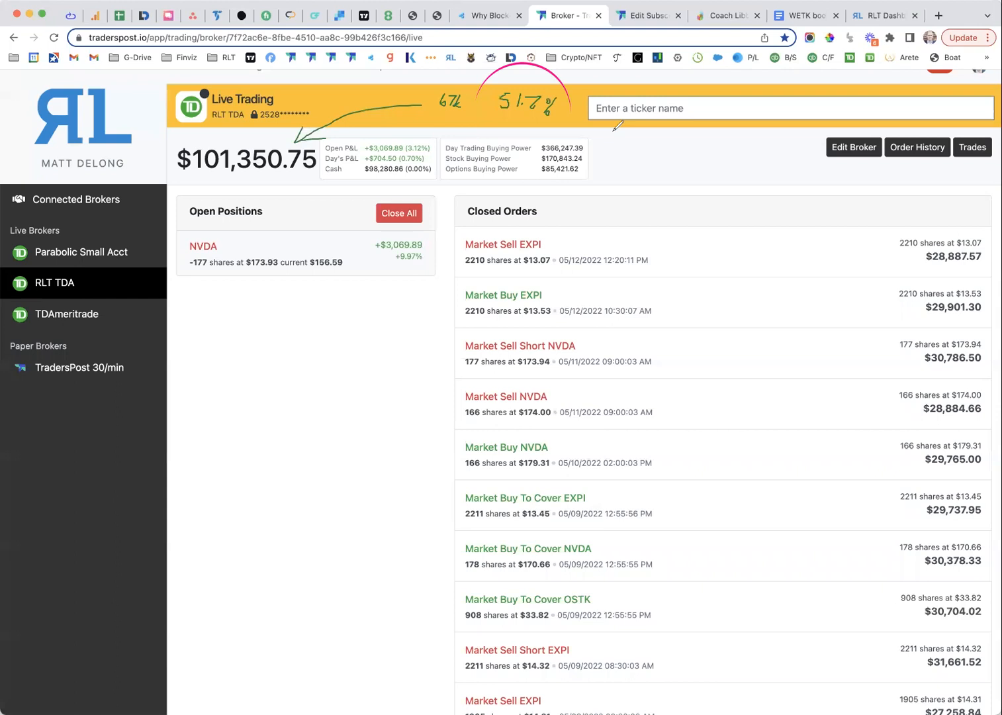
- Underline the handwritten 51.7% note on the broker page
drag(487, 117, 549, 116)
- Go to the subscription editor, highlight its title, and confirm Sides stays on Both
click(650, 16)
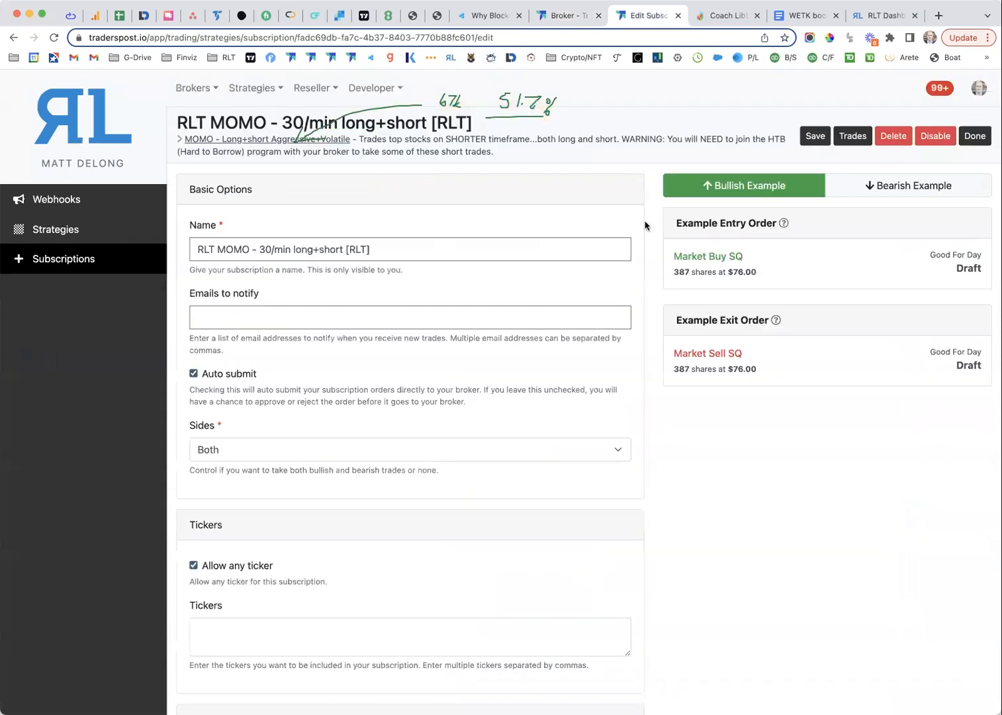
drag(180, 124, 425, 126)
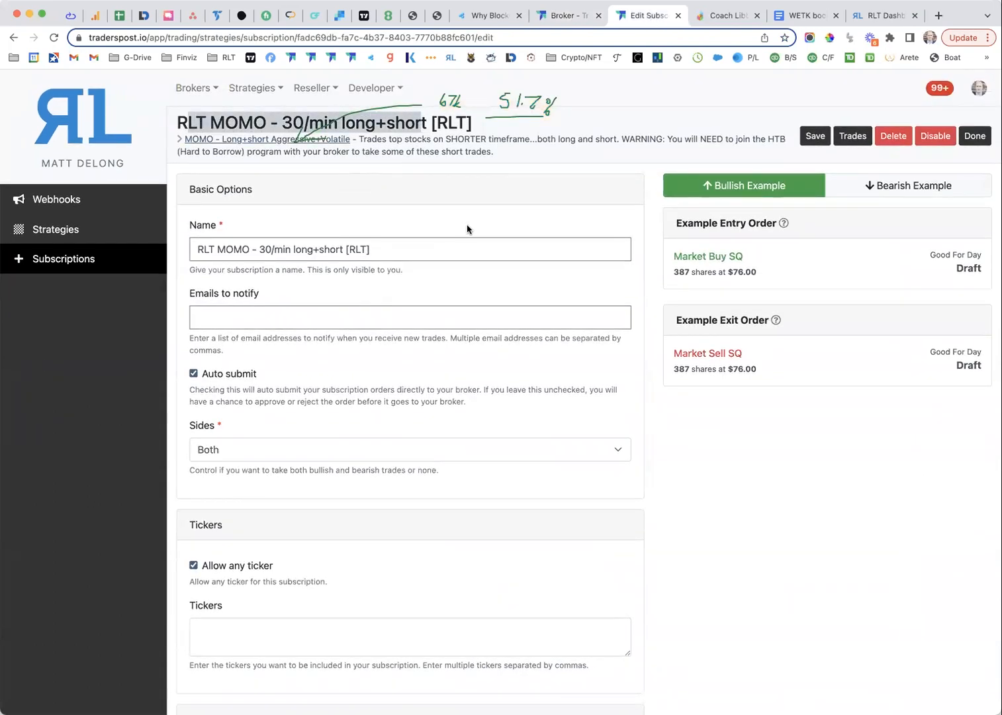
scroll(478, 231, down, 1)
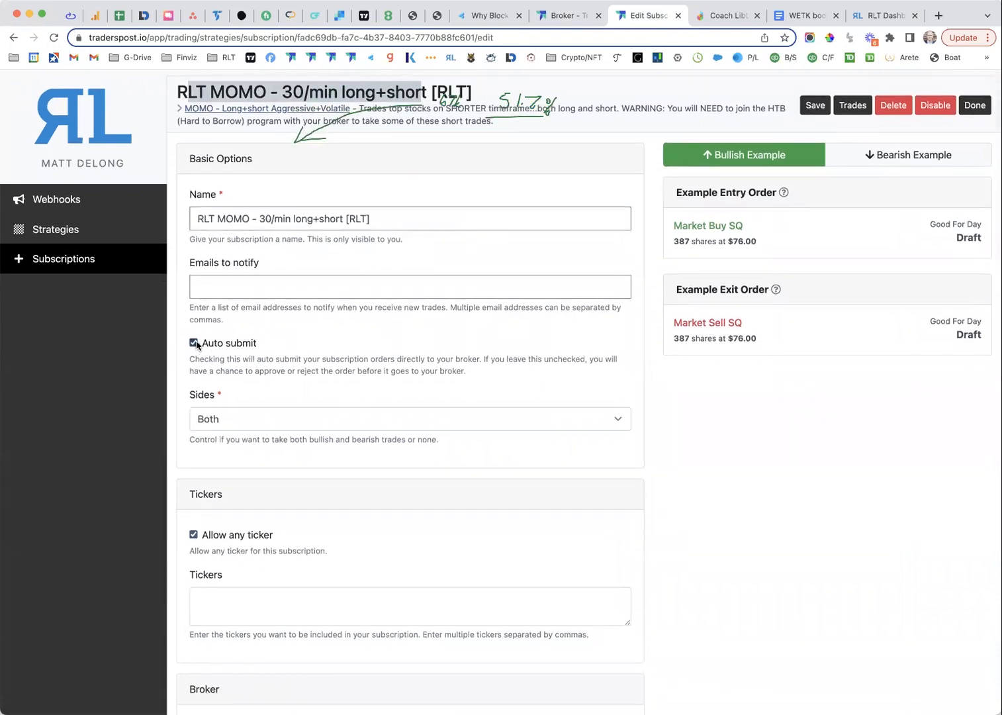
scroll(219, 349, down, 1)
click(213, 349)
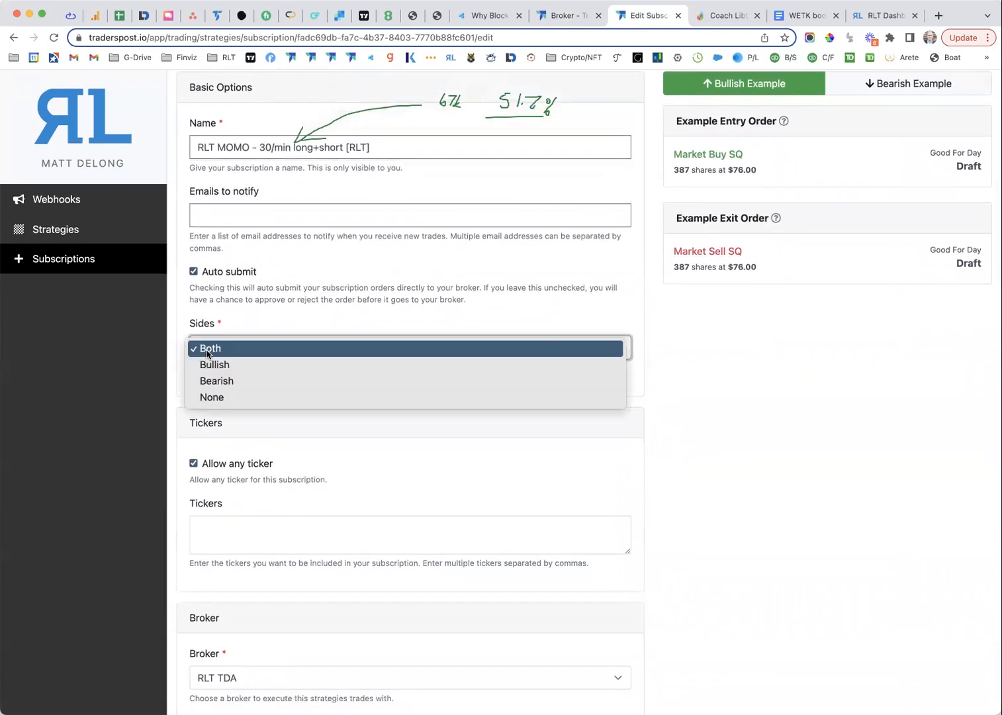
click(260, 353)
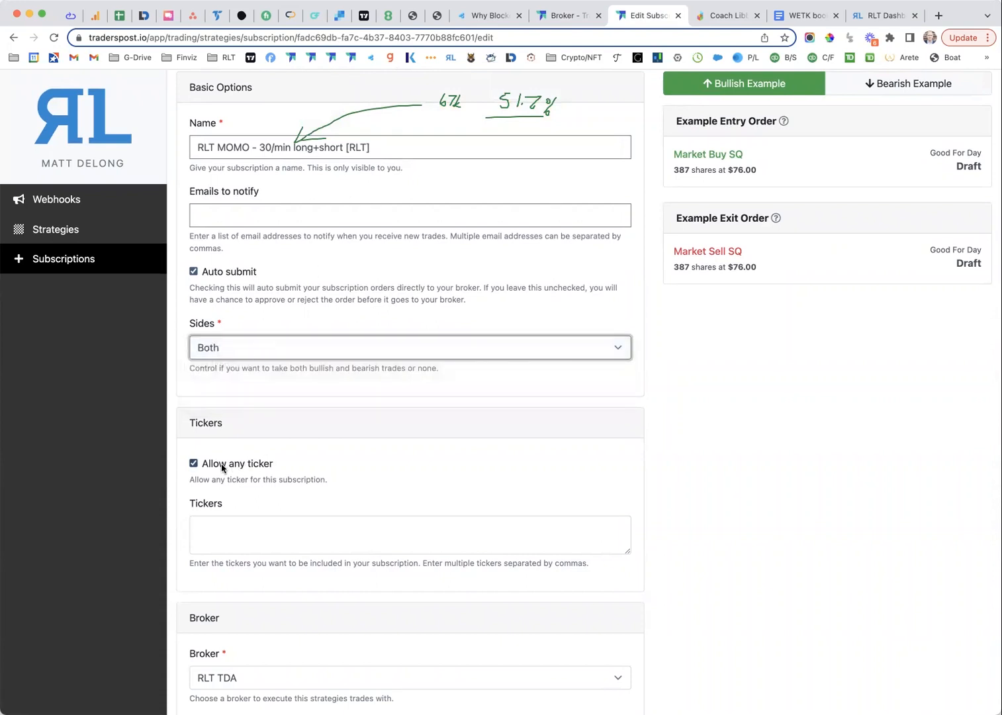
scroll(332, 469, down, 3)
scroll(470, 485, down, 3)
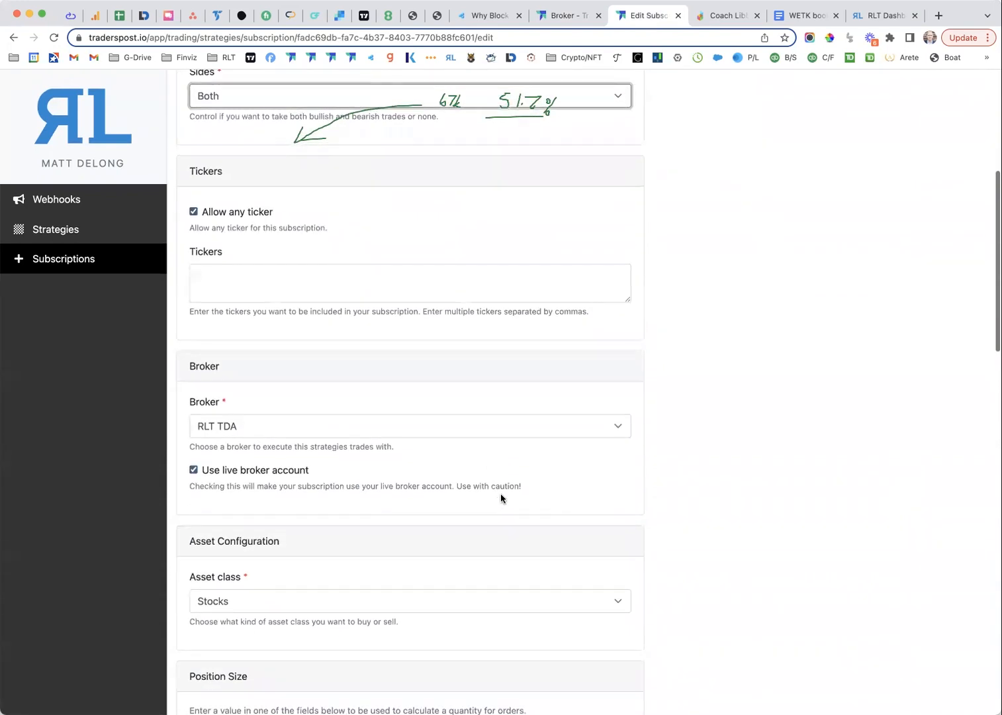
scroll(501, 493, down, 4)
scroll(501, 493, down, 4)
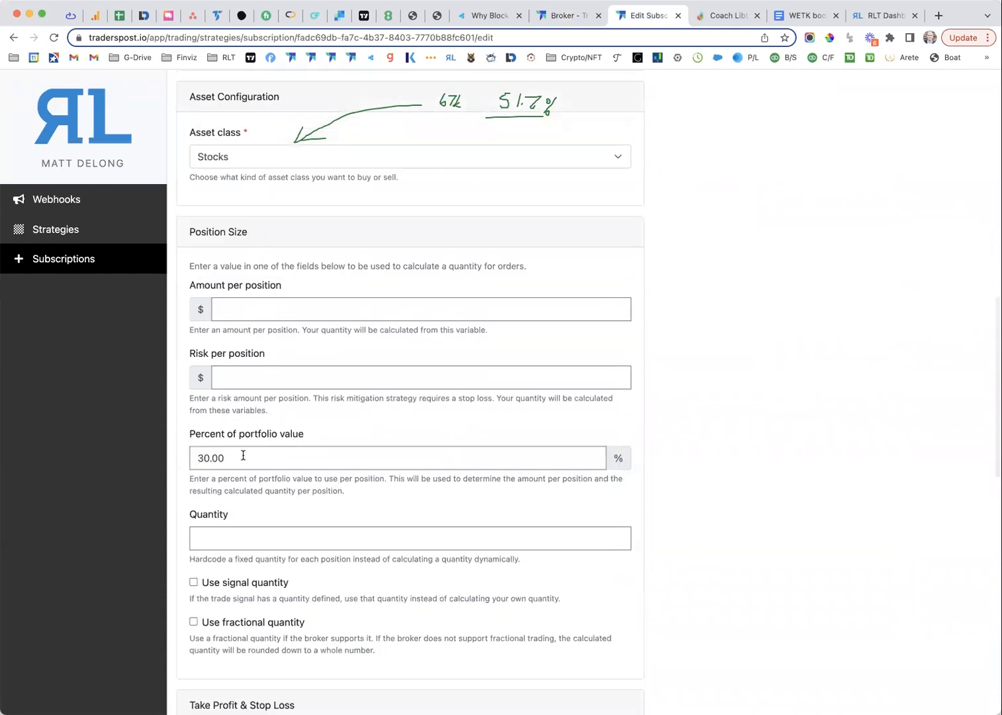
drag(243, 457, 154, 444)
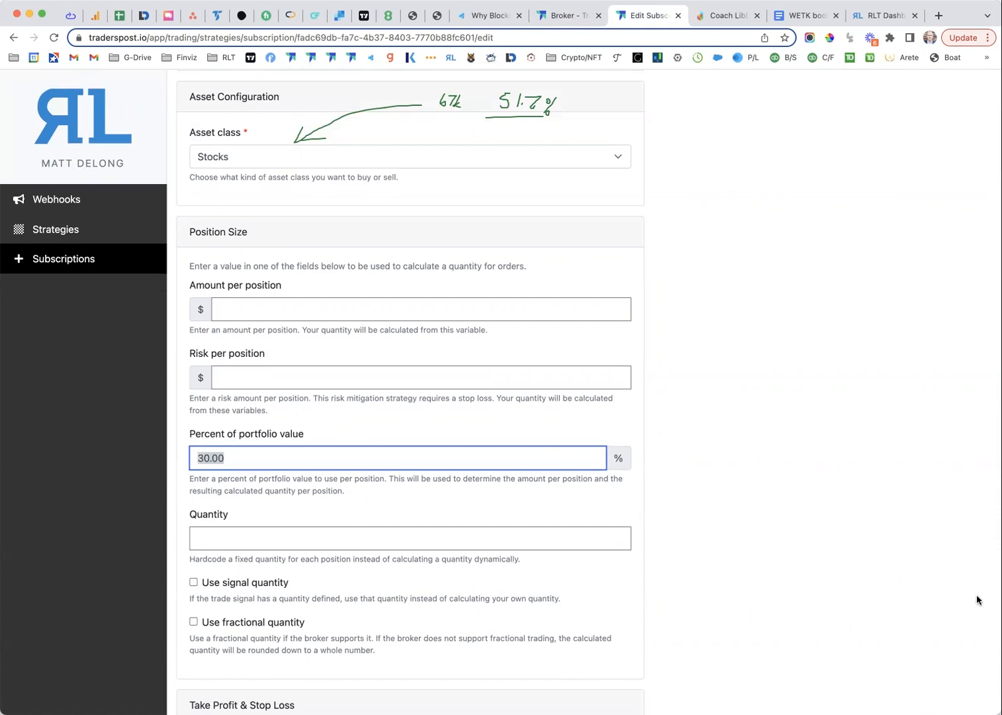
- Add a typed note: 6 * 30% = 180%, 80% margin, 14-15% spend per position
click(703, 374)
text(6 * 30)
text(% = 18)
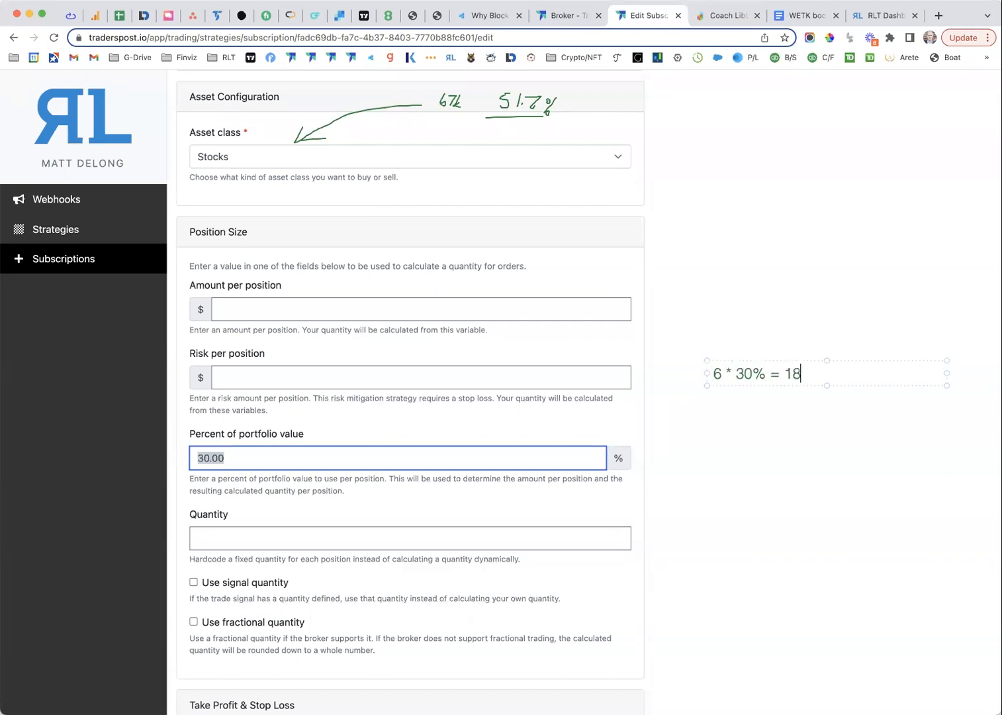
text(0%)
key(Return)
text(80% marg)
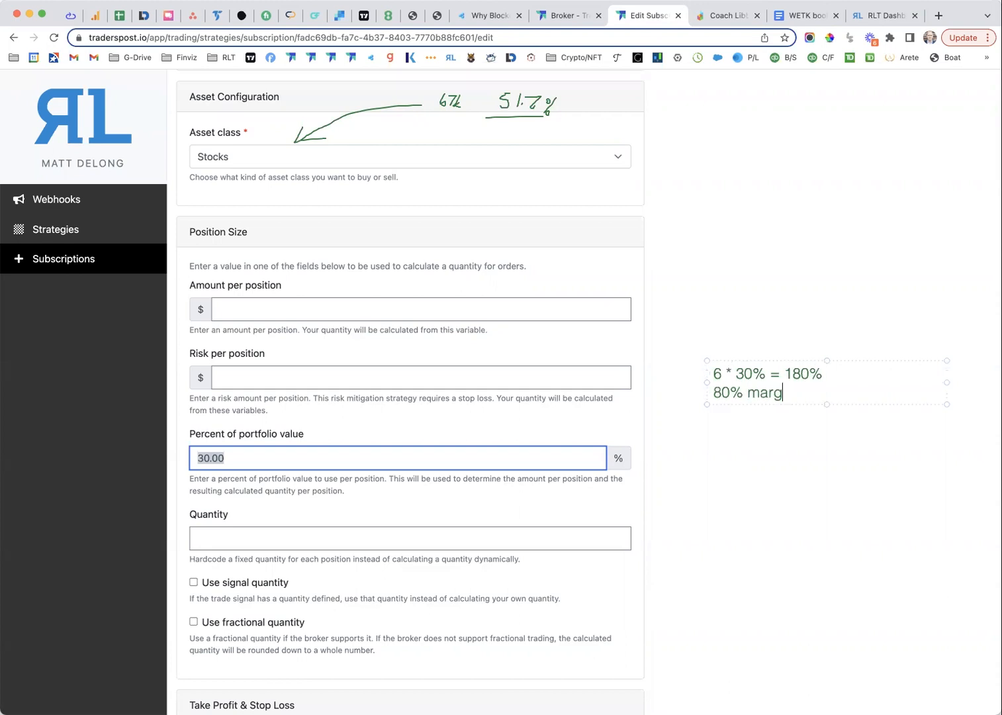
text(in)
key(Return)
text(14-1)
text(5% )
text(spe)
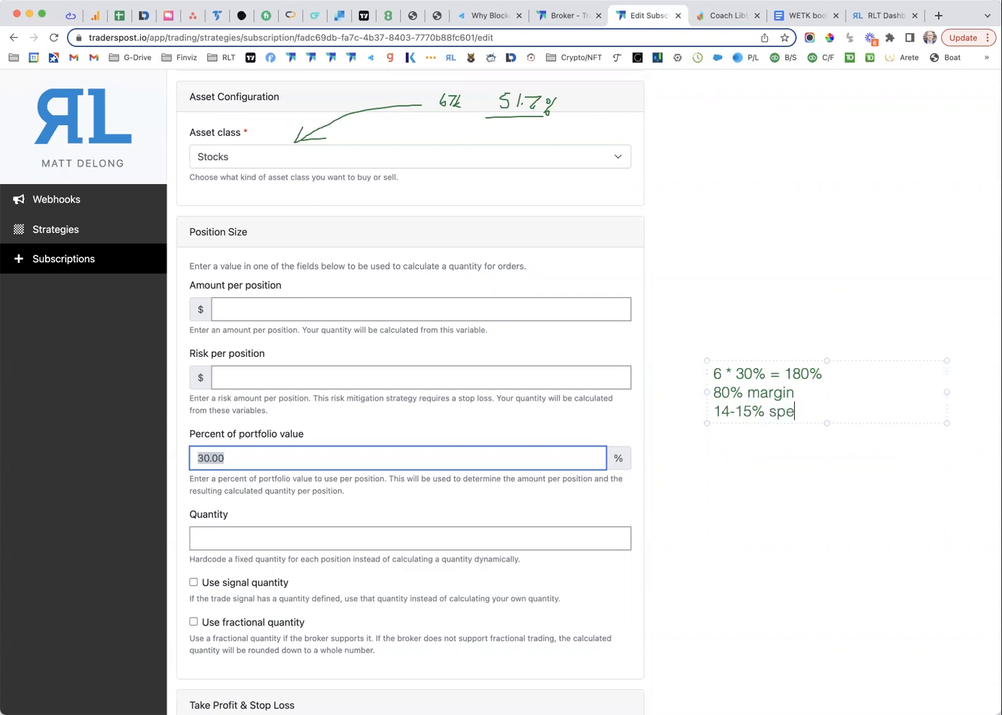
text(nd )
text(per position)
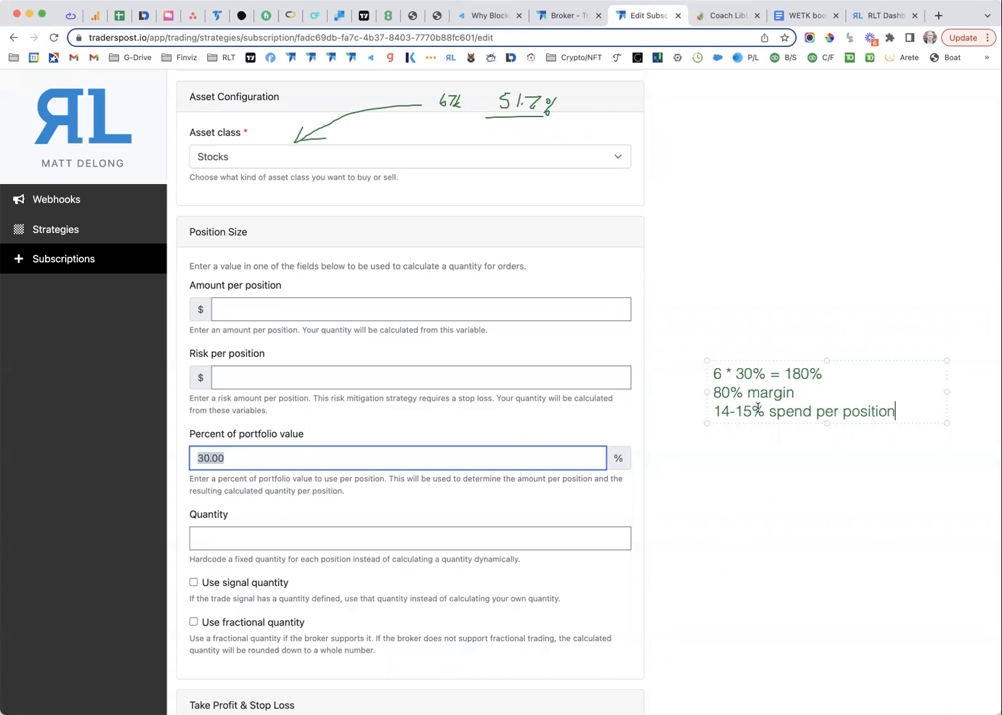
- Finish the note, discard a stray empty box, and clear all on-screen annotations
click(728, 434)
click(760, 293)
click(663, 525)
scroll(663, 525, up, 5)
scroll(663, 525, up, 5)
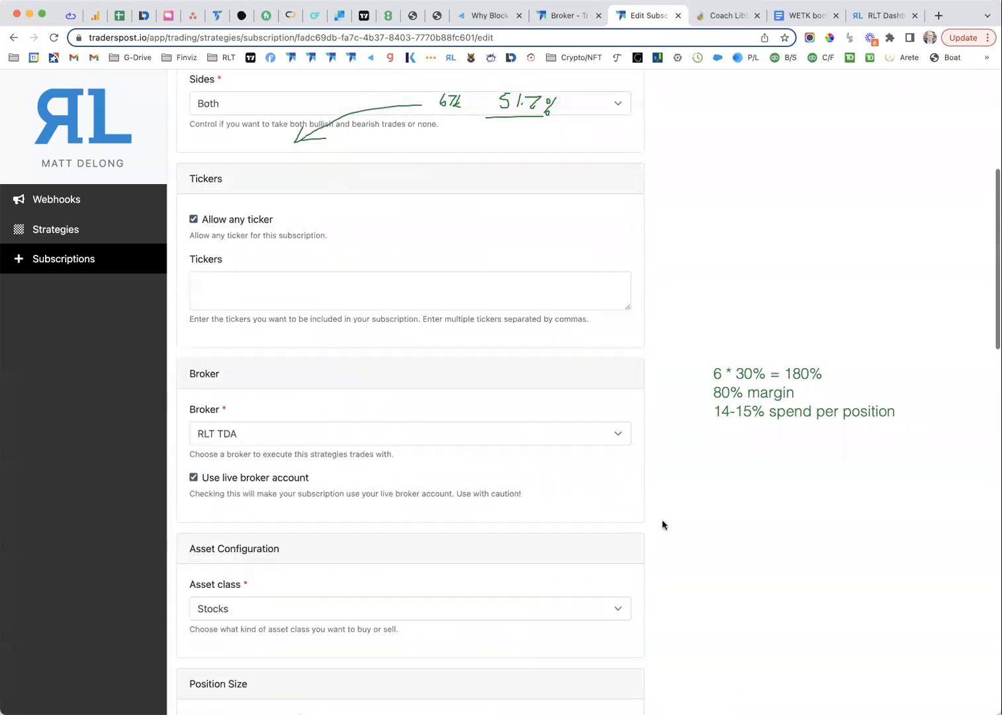
scroll(663, 525, up, 5)
scroll(662, 525, up, 3)
scroll(662, 525, up, 1)
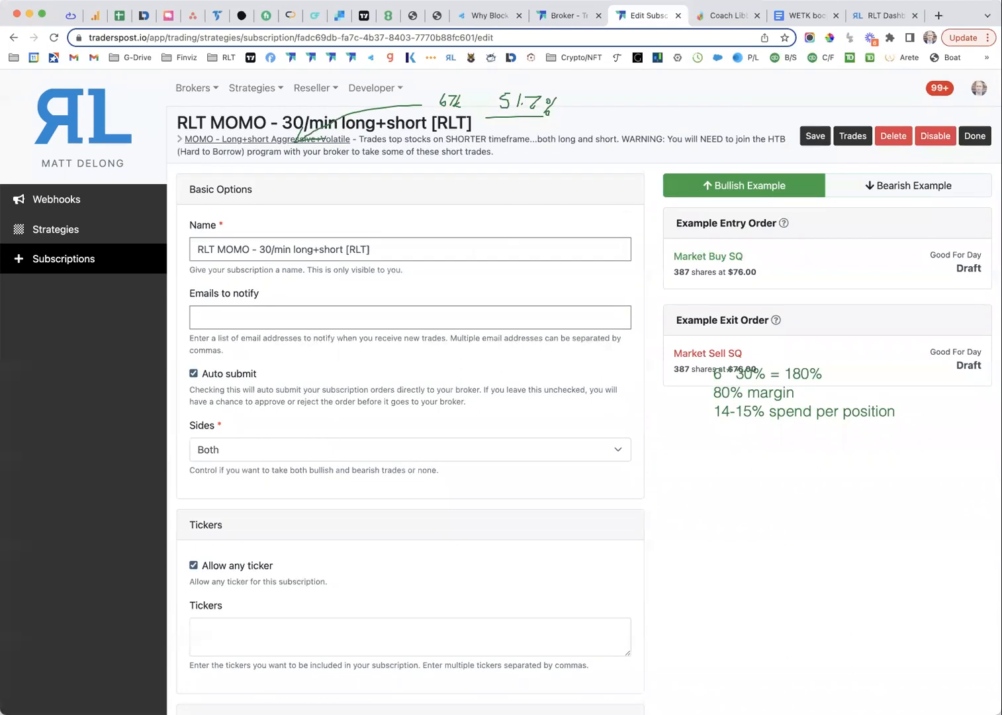
key(Escape)
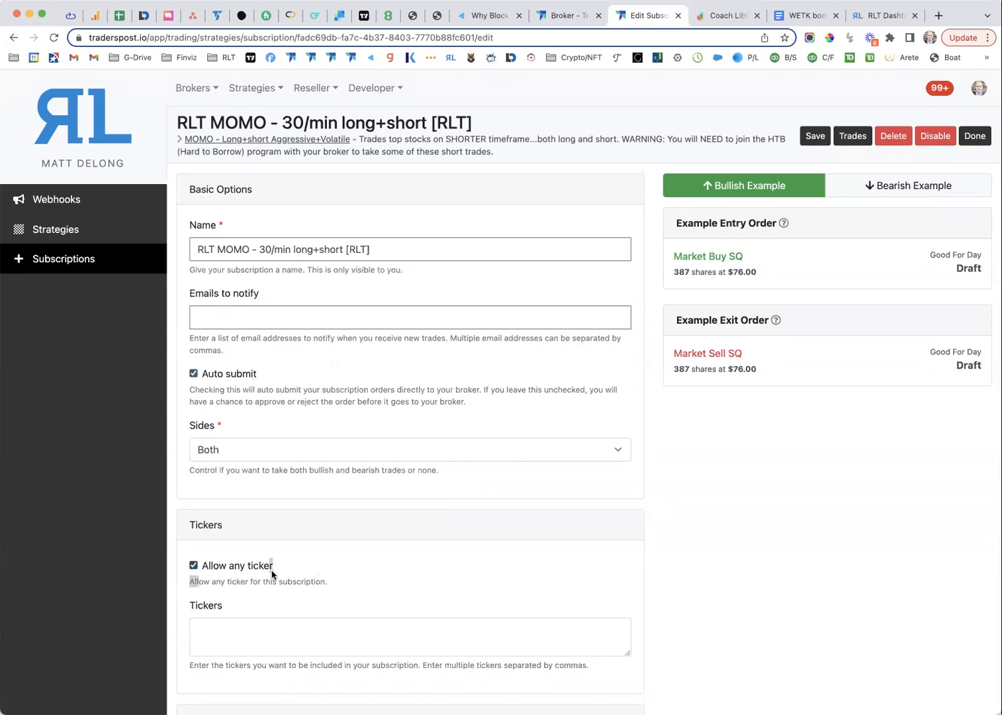
drag(274, 577, 200, 566)
click(278, 580)
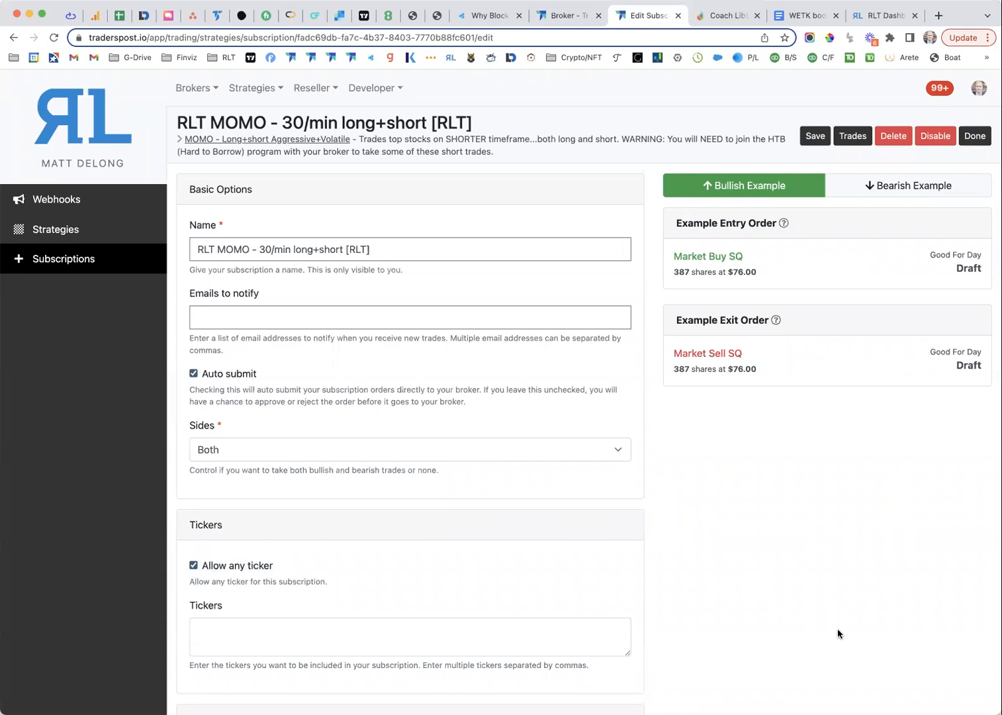